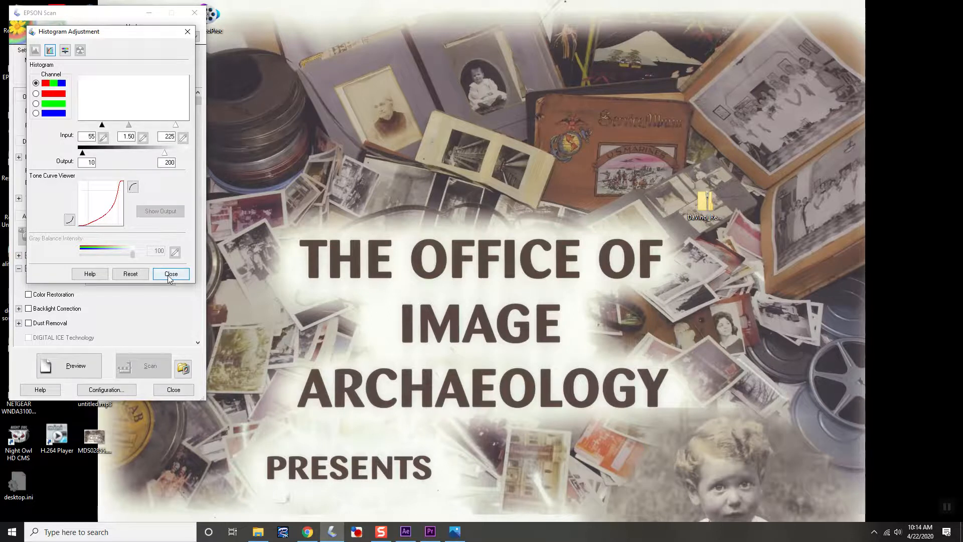
# Close the histogram adjustment and run a preview scan of the glass negative
pyautogui.click(170, 274)
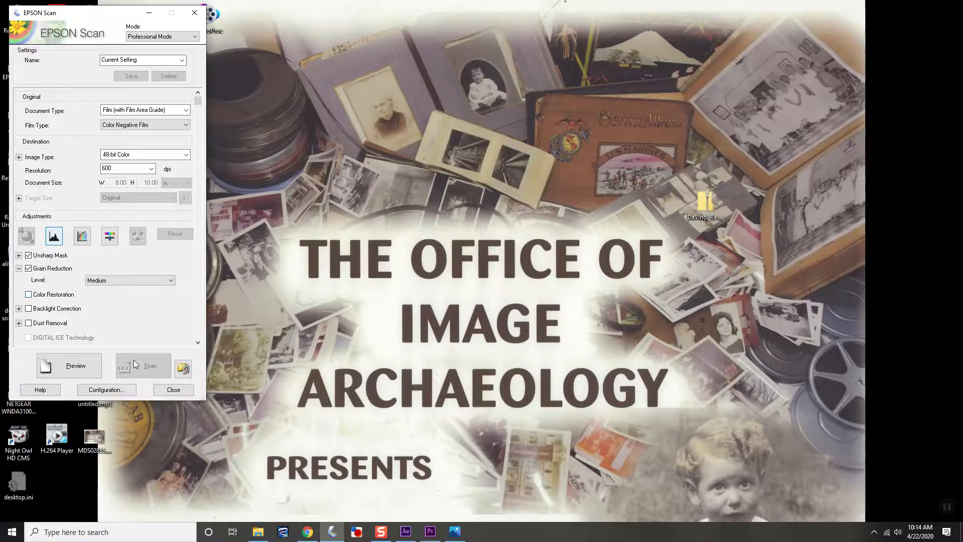
pyautogui.click(76, 367)
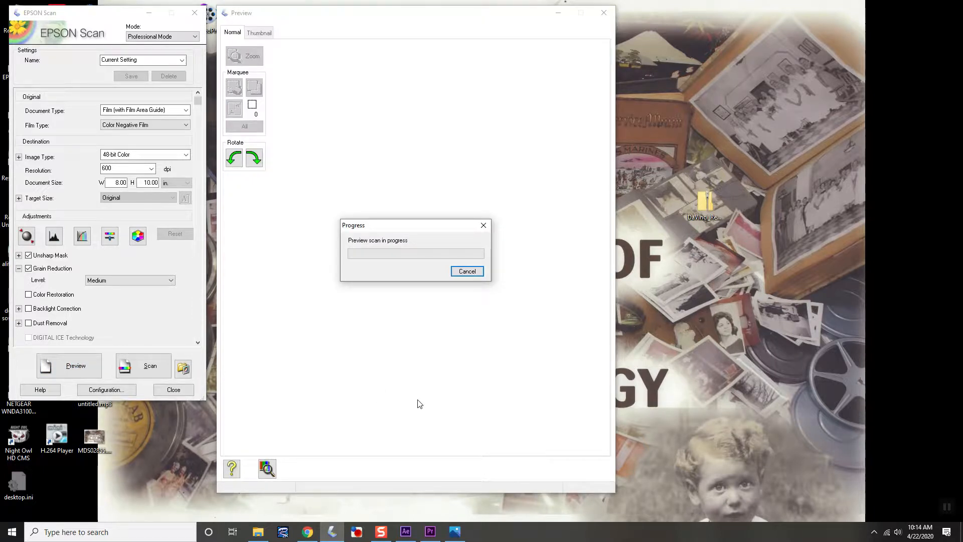
# Switch to Photos and review j.jpeg, k.jpeg and l.jpeg, showing the glass negative and its placement on the scanner
pyautogui.click(458, 534)
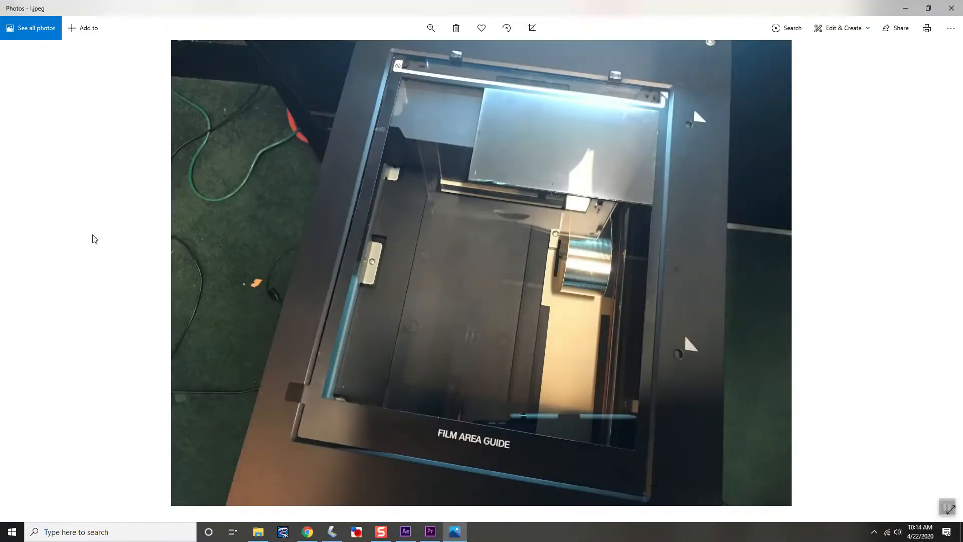
pyautogui.click(28, 271)
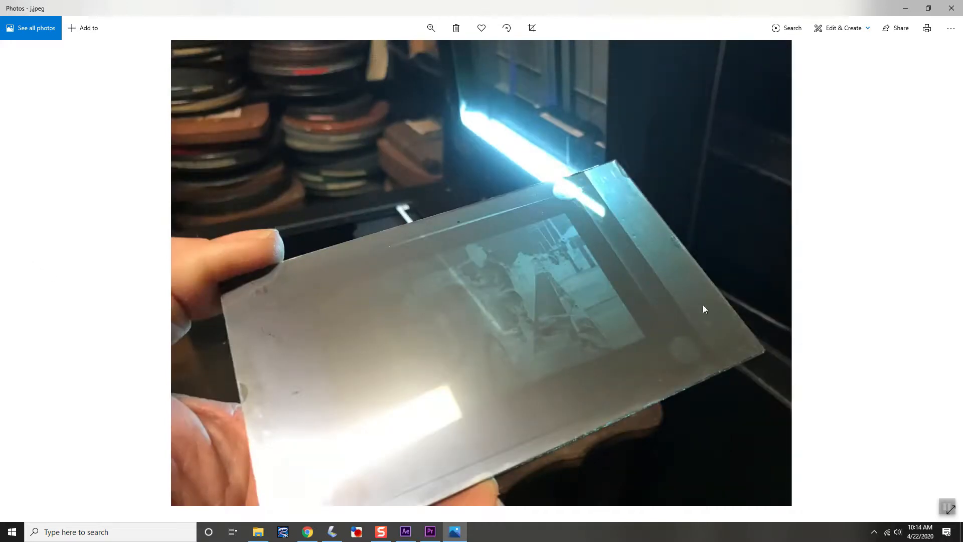
pyautogui.click(944, 272)
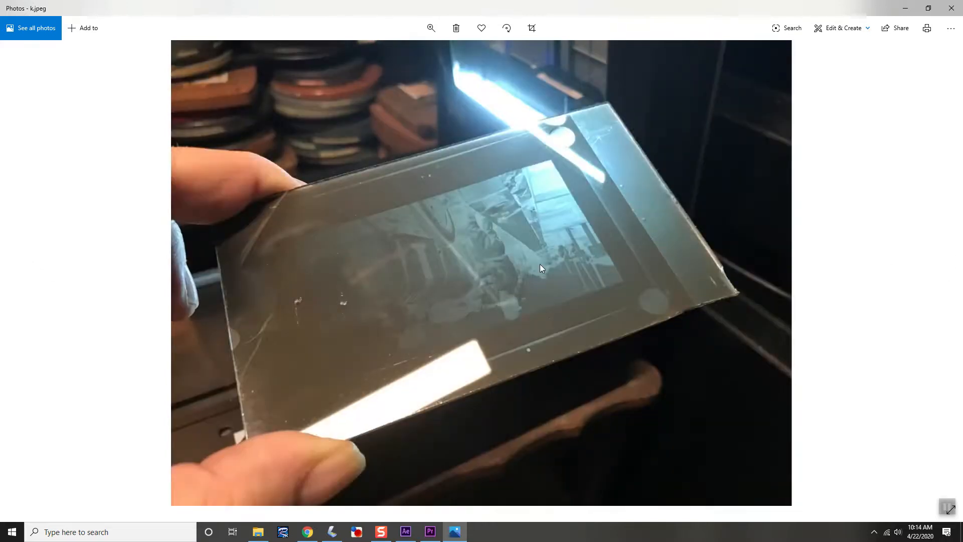
pyautogui.click(944, 272)
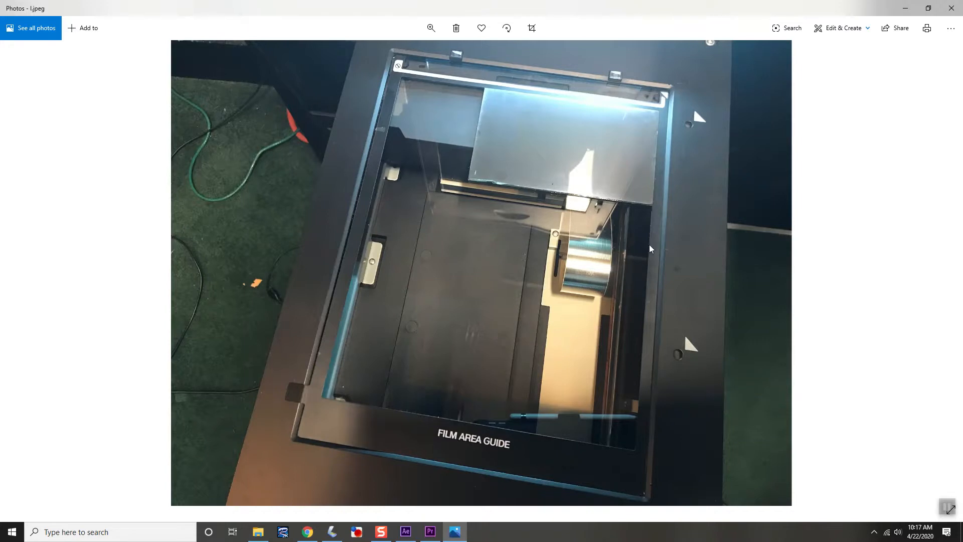
pyautogui.click(904, 11)
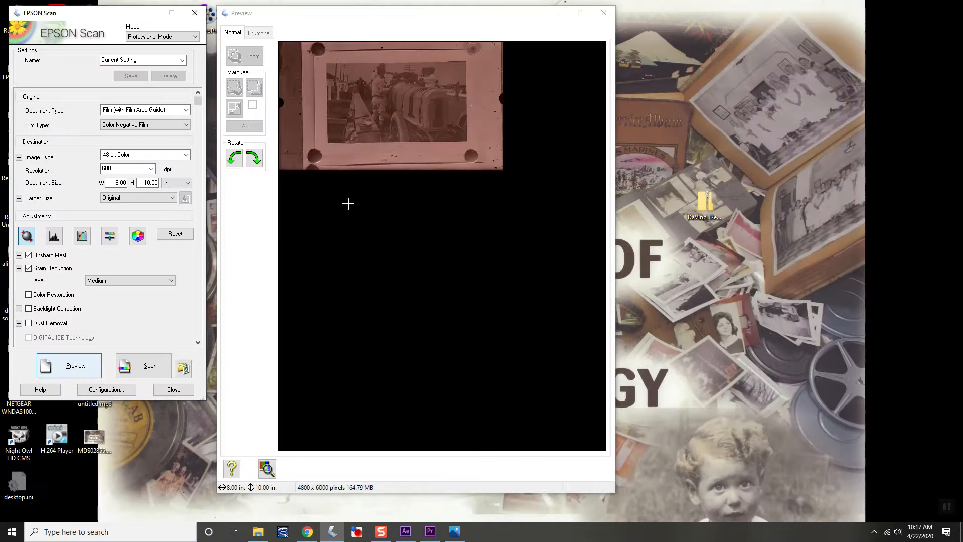
# Draw a marquee about 3.39 × 1.85 in around the race car image in the preview and reset its adjustments
pyautogui.moveTo(327, 64); pyautogui.dragTo(467, 140)
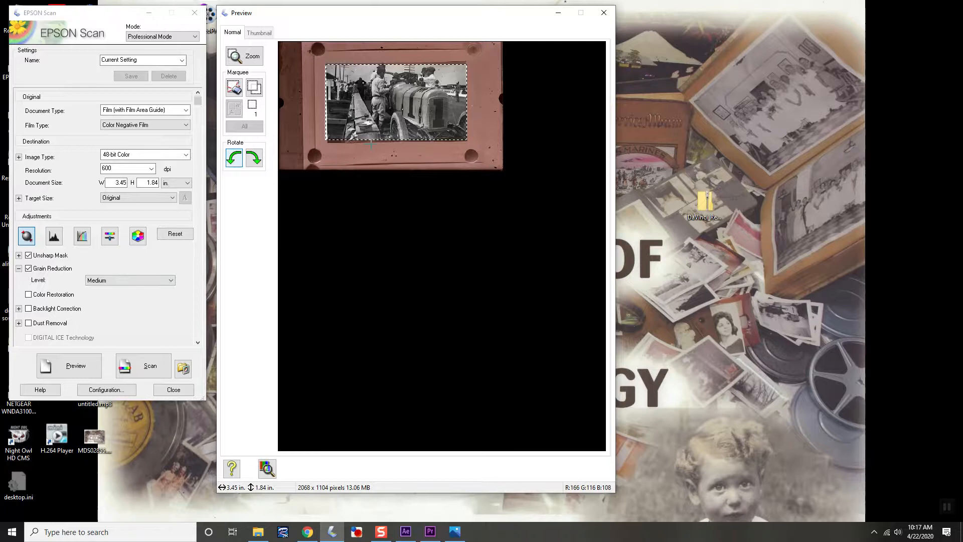
pyautogui.moveTo(374, 140); pyautogui.dragTo(421, 140)
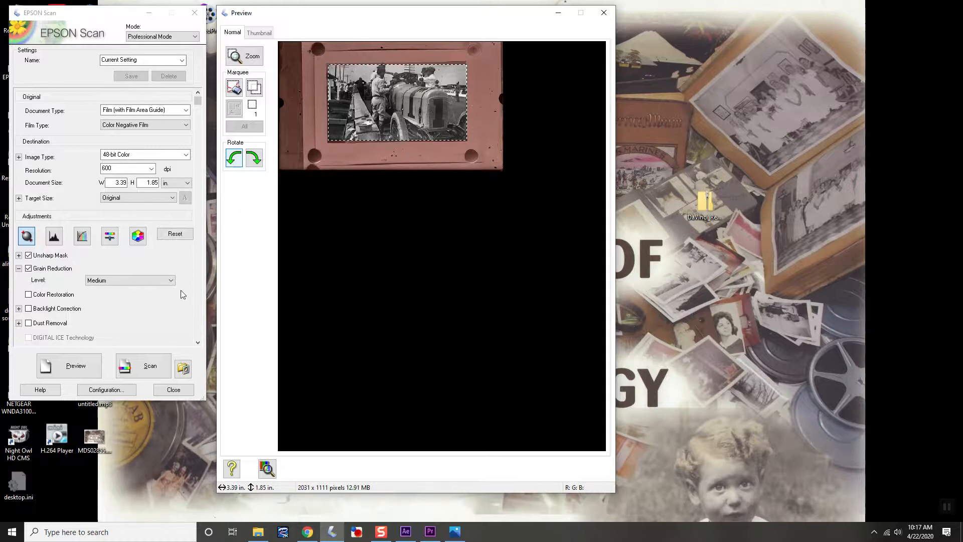
pyautogui.click(176, 238)
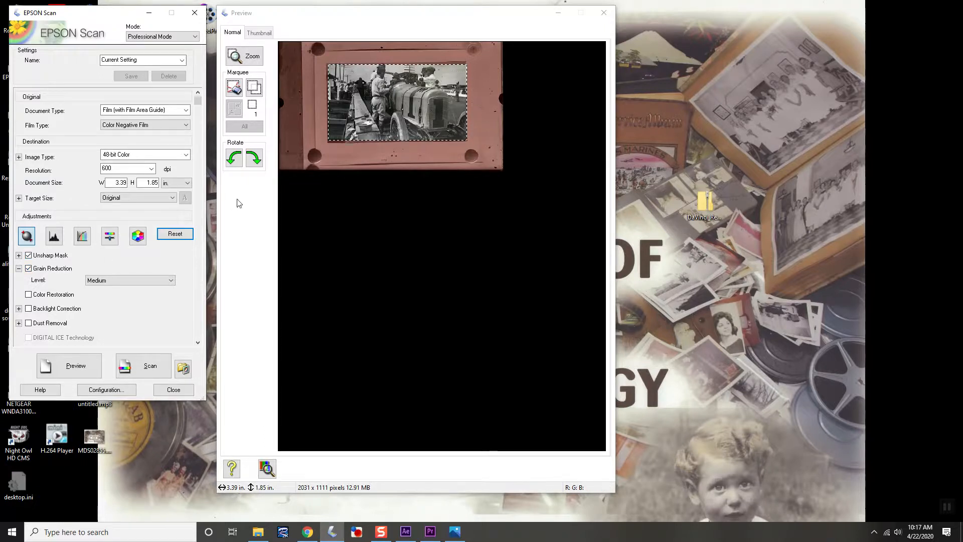
# Compare the preview with Unsharp Mask off and on, and narrow the marquee to about 3.34 in wide
pyautogui.click(29, 256)
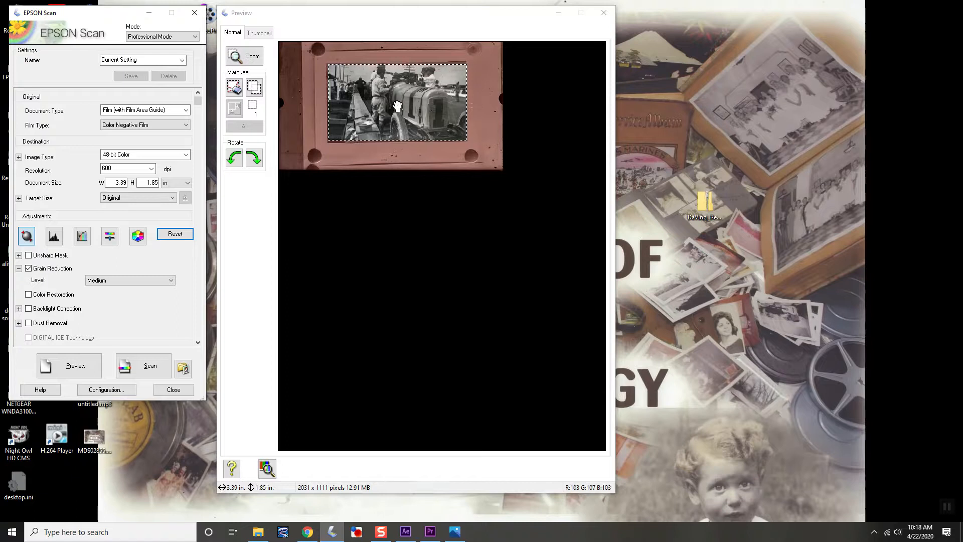
pyautogui.click(28, 256)
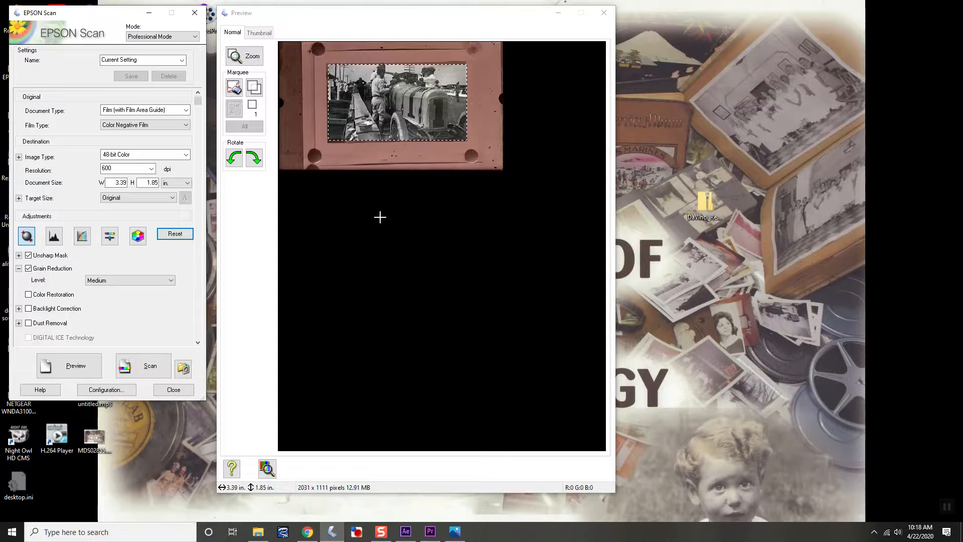
pyautogui.click(469, 84)
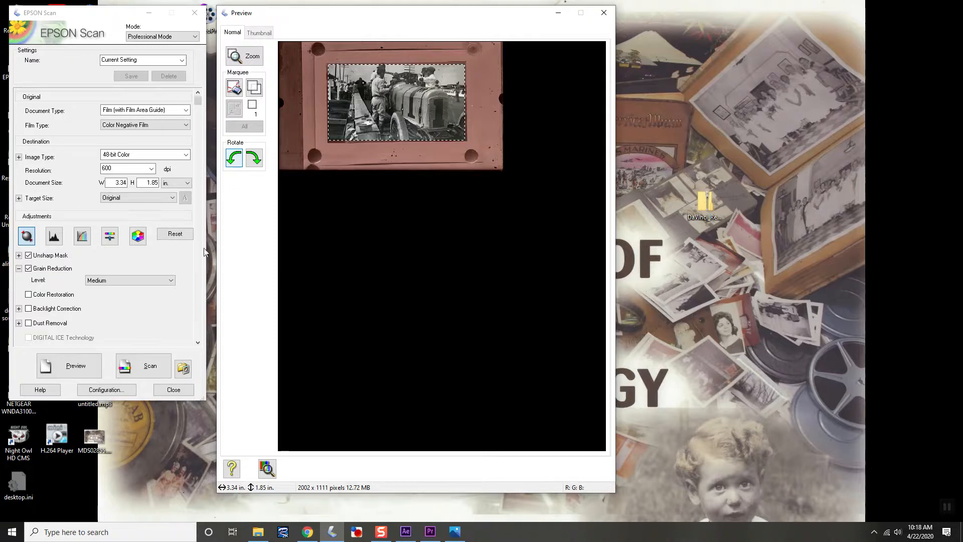
# Try the preview without Grain Reduction and Unsharp Mask, then re-enable both corrections
pyautogui.click(29, 269)
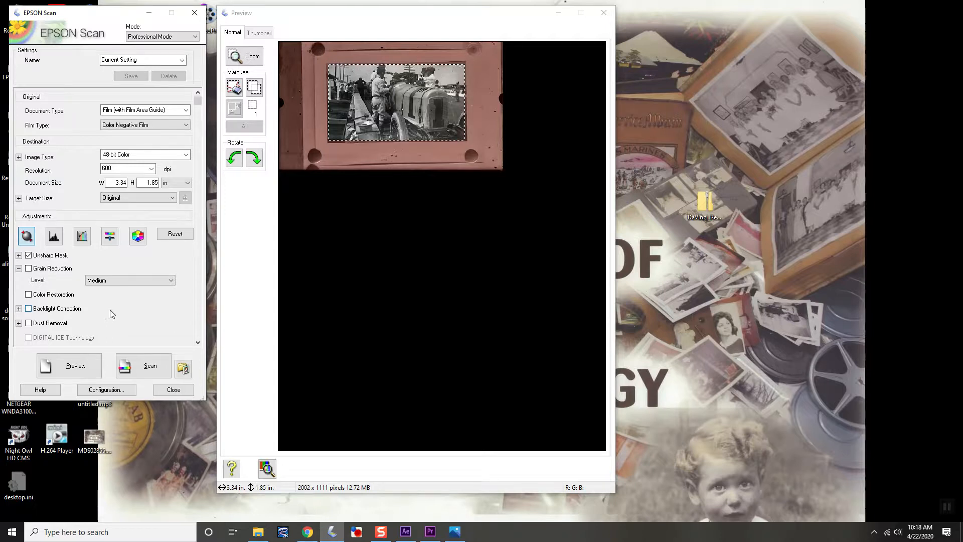
pyautogui.click(28, 255)
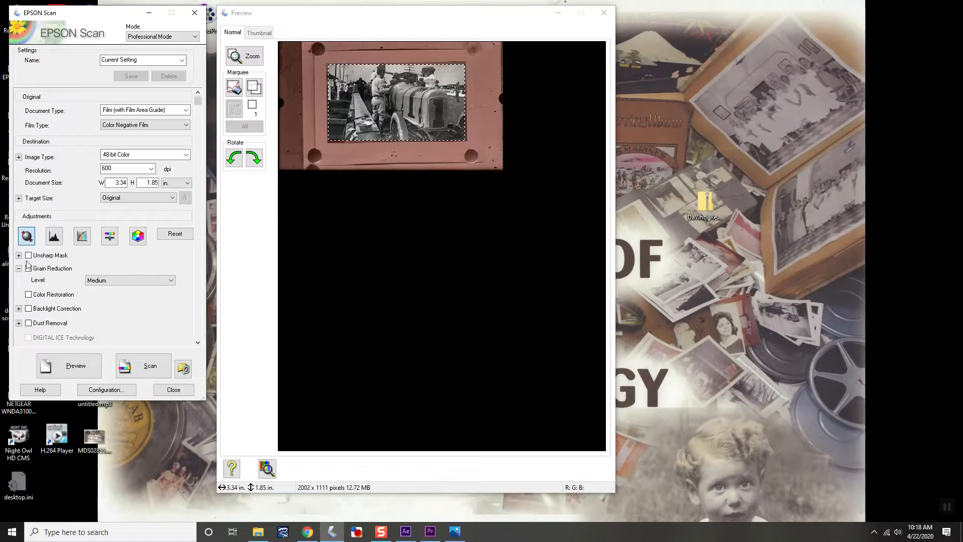
pyautogui.click(28, 256)
pyautogui.click(28, 270)
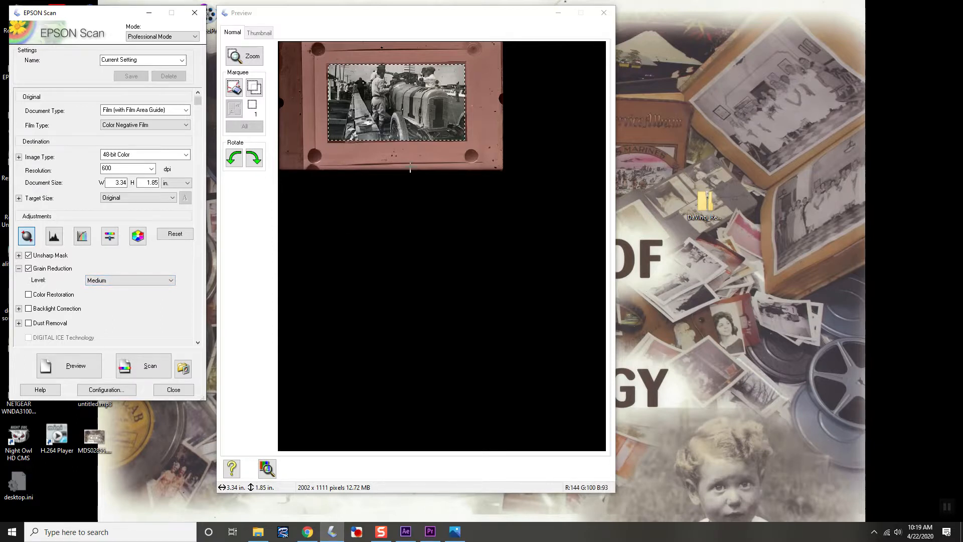
# Disable Grain Reduction, keep Color Restoration off after trying it, and scan the framed race car image
pyautogui.click(29, 269)
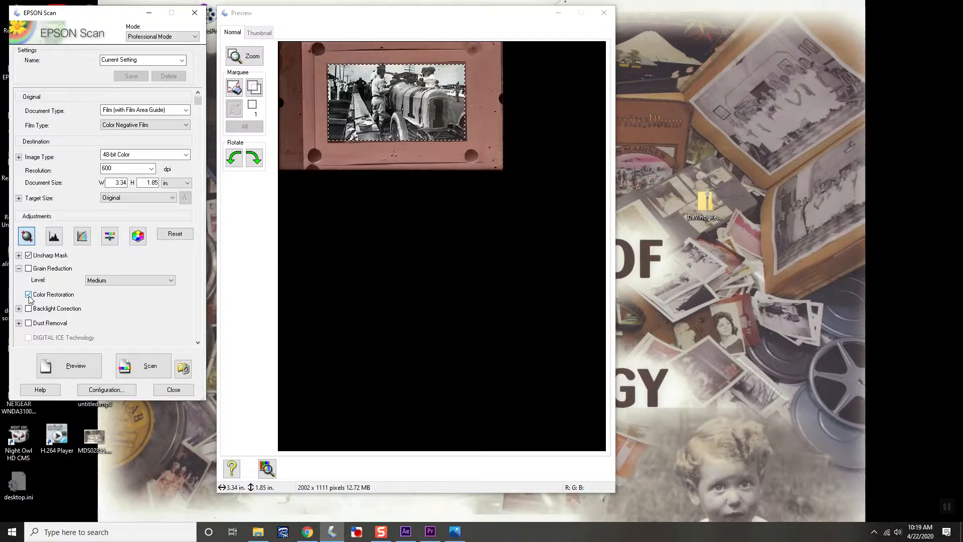
pyautogui.click(29, 295)
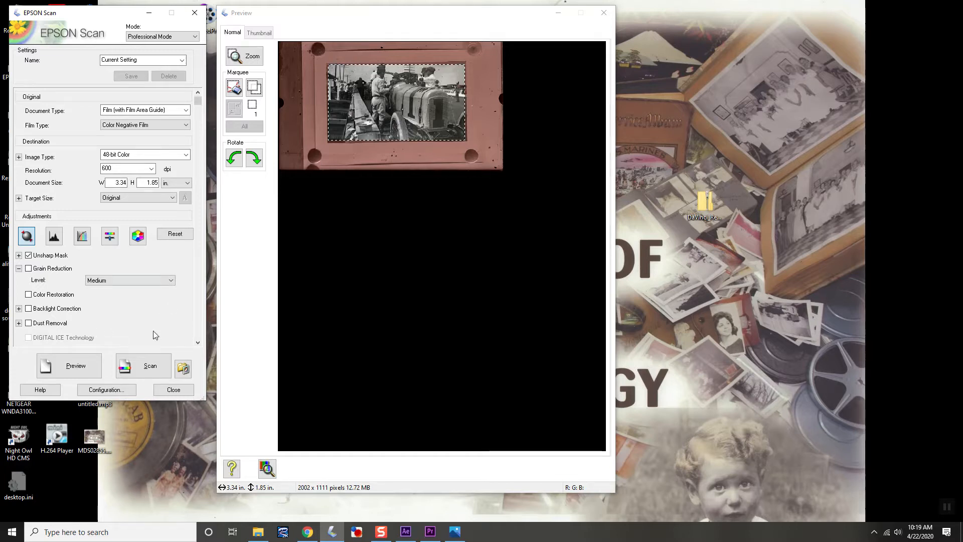
pyautogui.click(146, 366)
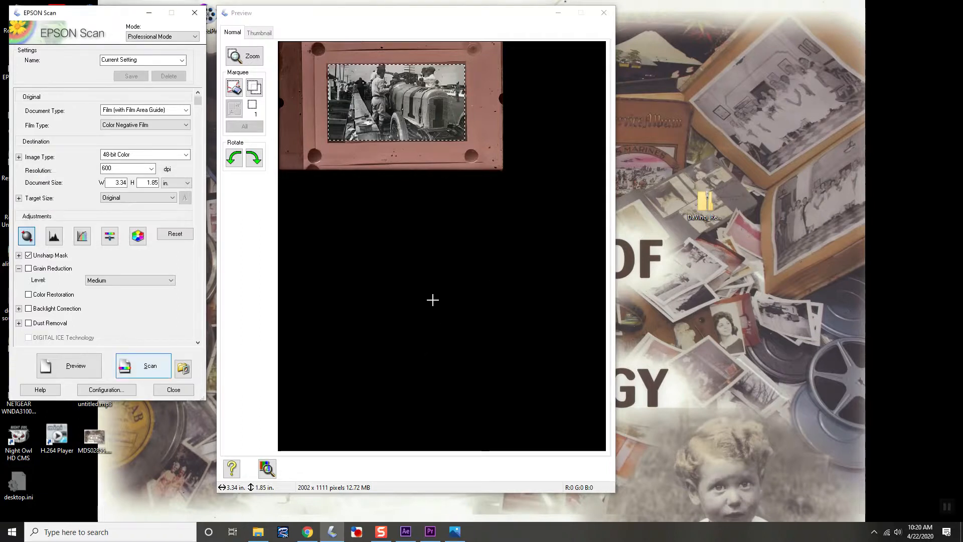
# Open the scanned file glass neg 1001.tif from the test 3 folder in Pictures
pyautogui.click(258, 531)
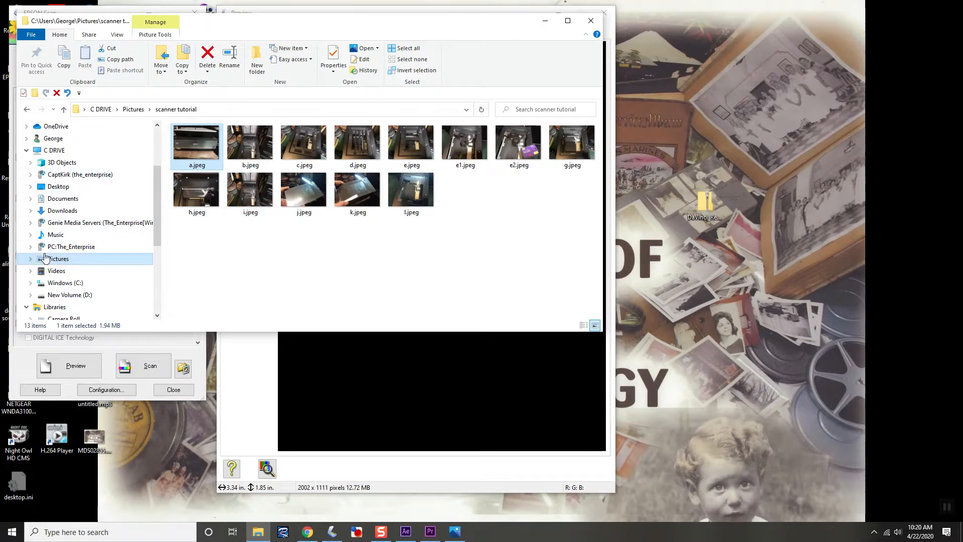
pyautogui.click(115, 254)
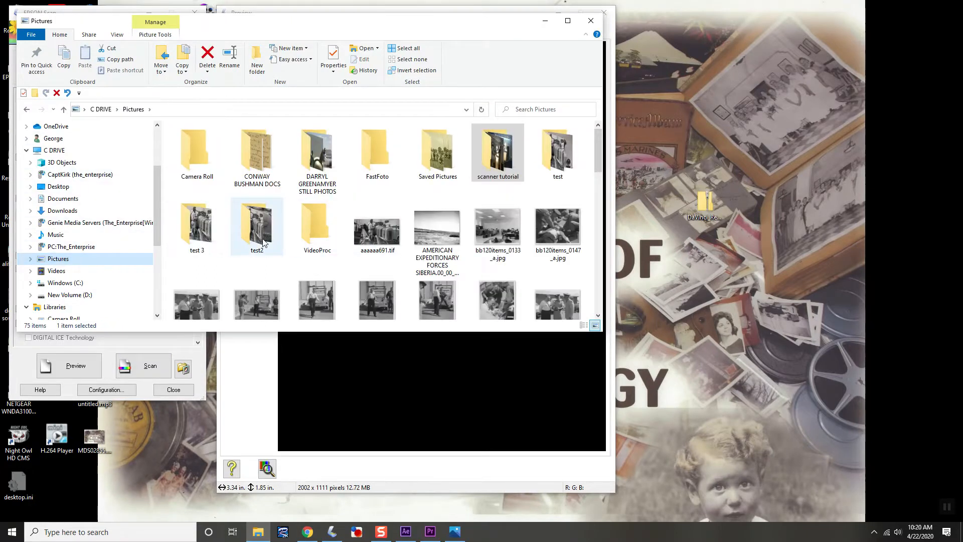
pyautogui.doubleClick(219, 243)
pyautogui.click(191, 161)
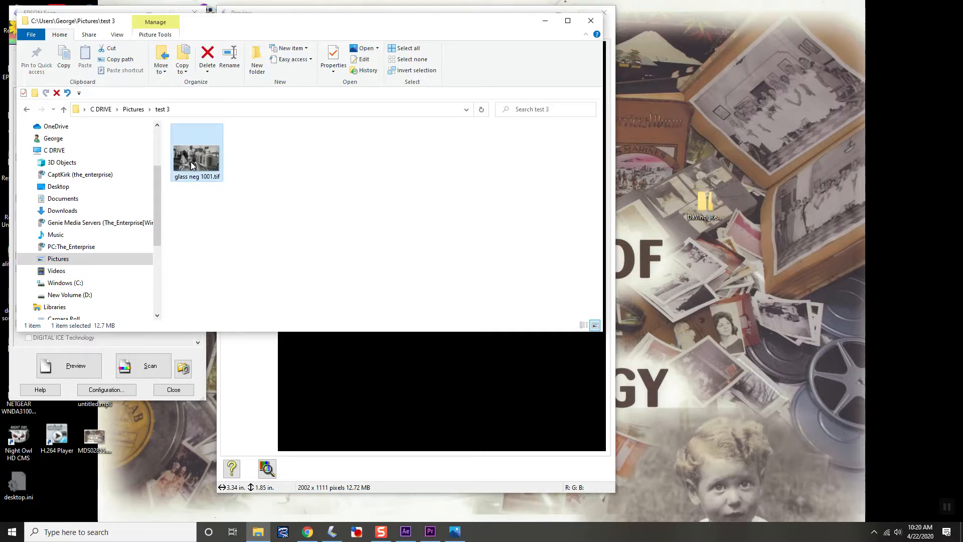
pyautogui.doubleClick(191, 162)
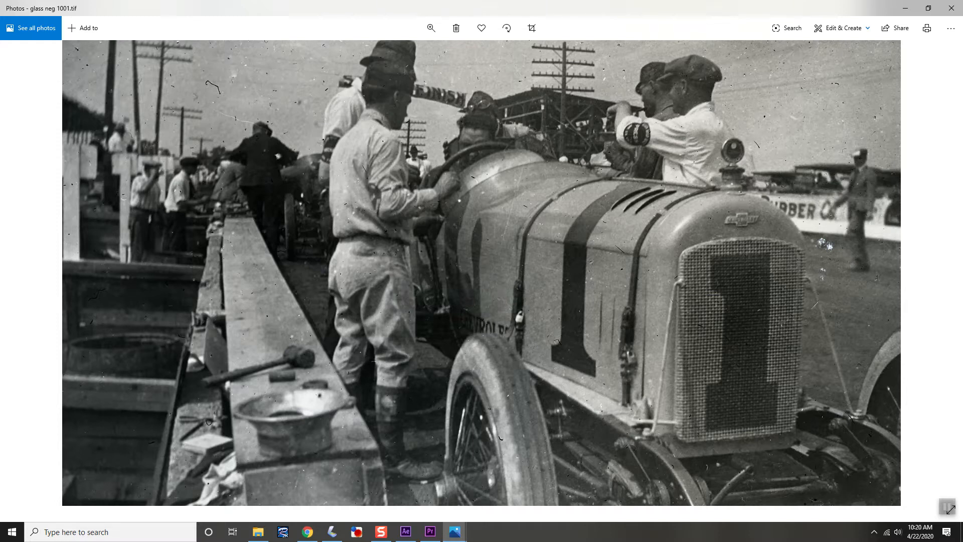
# Examine the scan enlarged for dust, scratches and detail around the driver, the bystanders and the car's bodywork
pyautogui.click(438, 34)
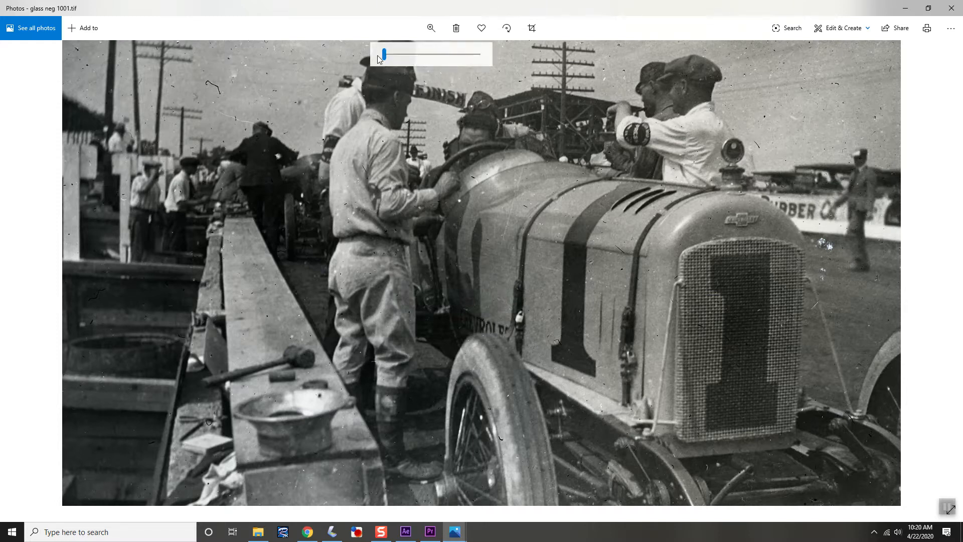
pyautogui.moveTo(384, 54); pyautogui.dragTo(426, 53)
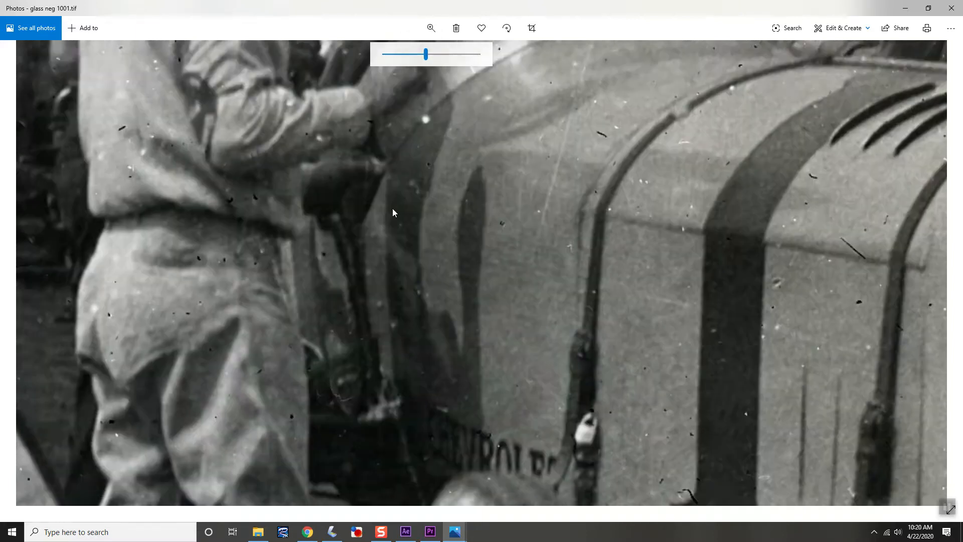
pyautogui.moveTo(393, 208); pyautogui.dragTo(447, 366)
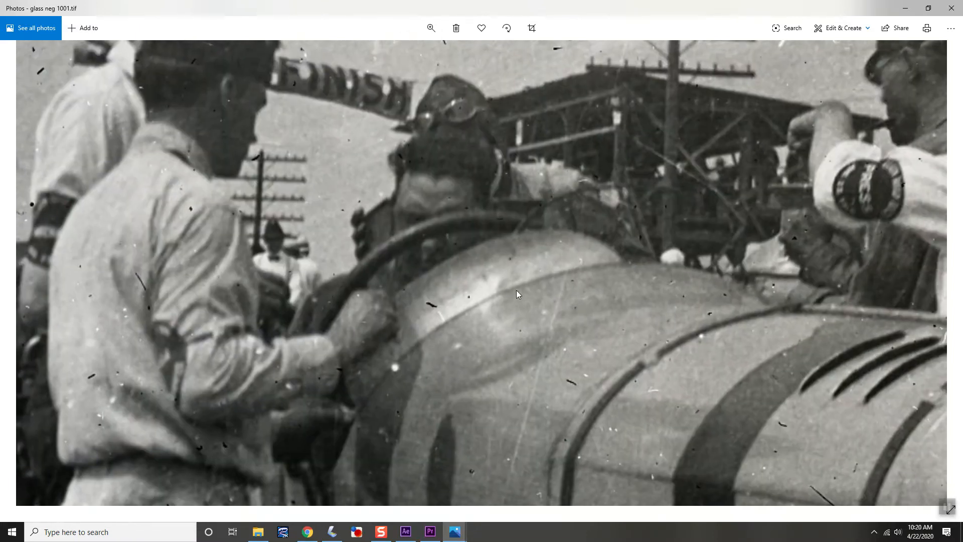
pyautogui.moveTo(630, 233); pyautogui.dragTo(625, 306)
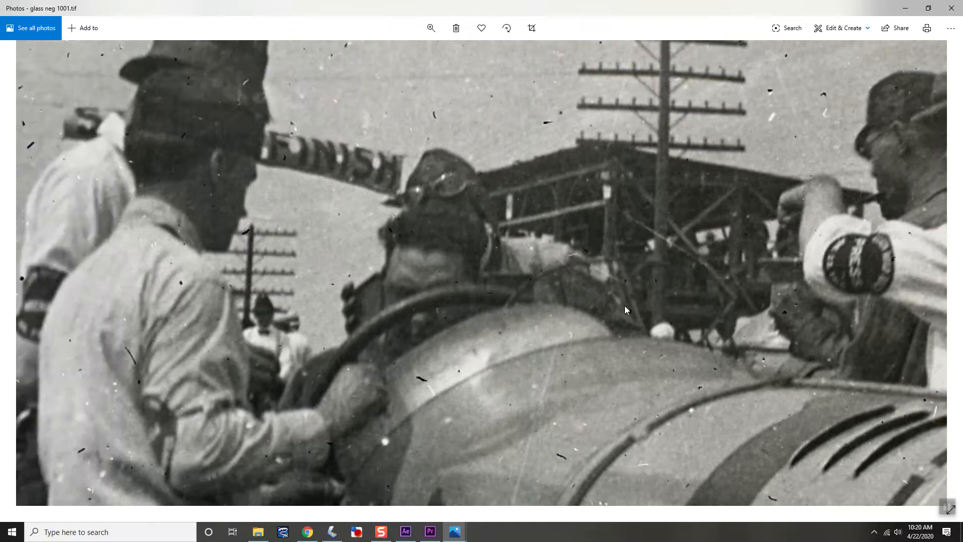
pyautogui.moveTo(409, 282); pyautogui.dragTo(600, 229)
pyautogui.moveTo(337, 221); pyautogui.dragTo(328, 40)
pyautogui.moveTo(364, 268); pyautogui.dragTo(205, 211)
pyautogui.moveTo(537, 185); pyautogui.dragTo(456, 285)
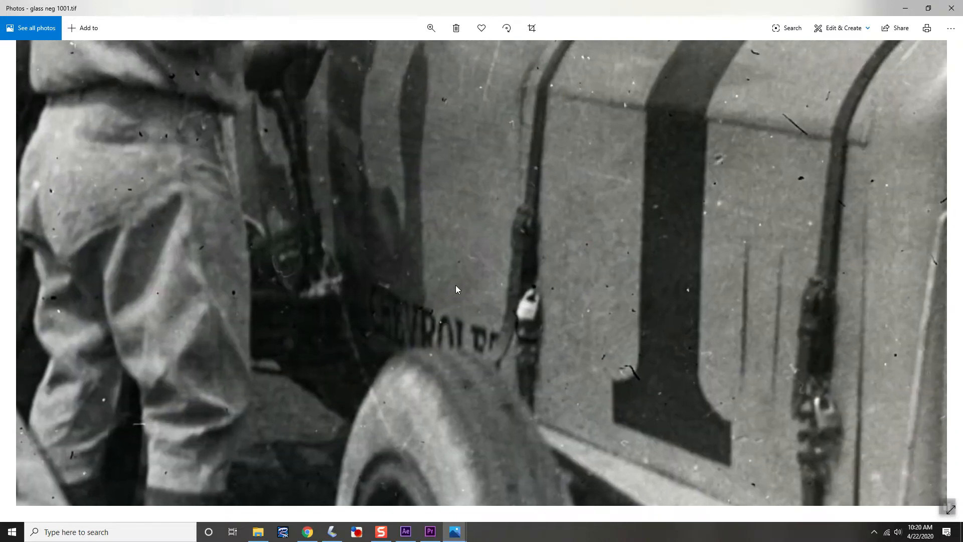
pyautogui.moveTo(490, 191); pyautogui.dragTo(508, 476)
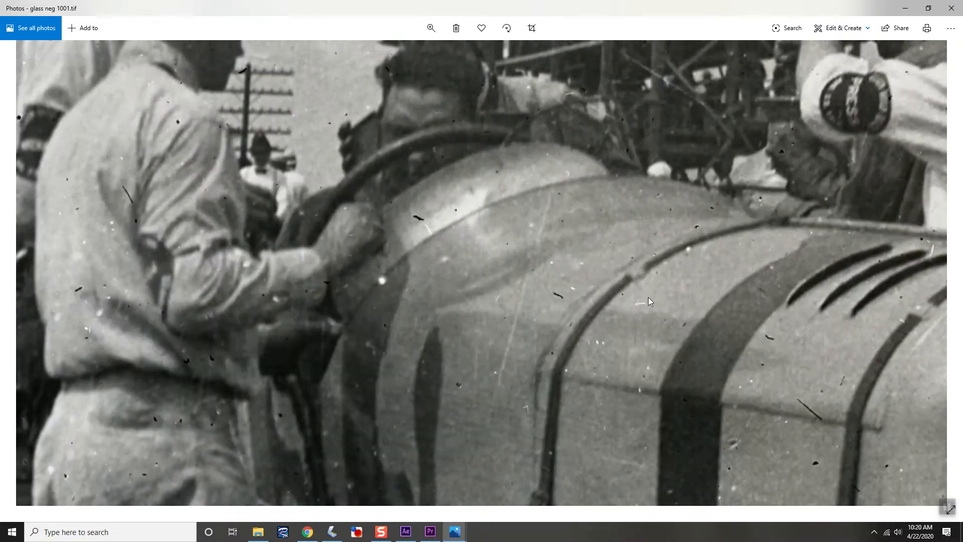
pyautogui.moveTo(648, 297); pyautogui.dragTo(495, 368)
pyautogui.moveTo(619, 305); pyautogui.dragTo(562, 299)
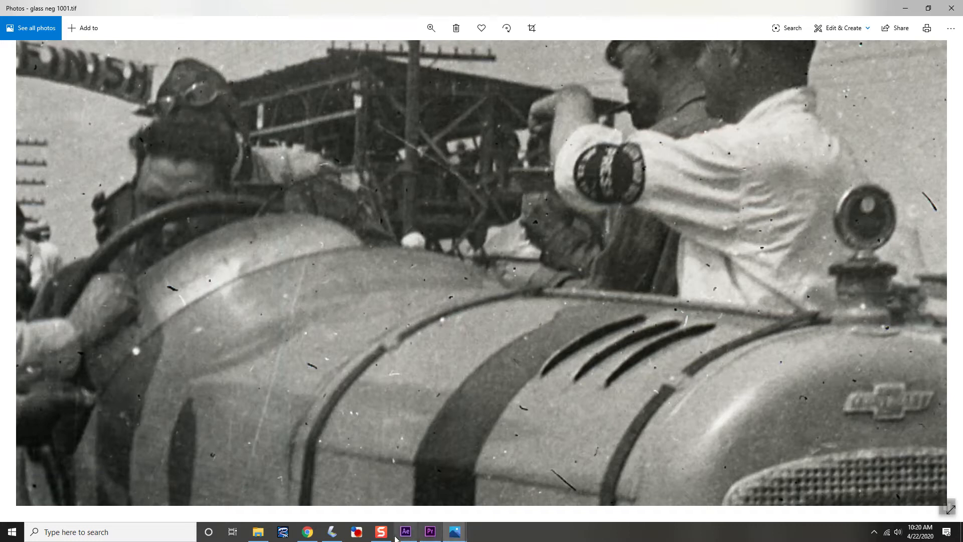
# Return to EPSON Scan and replace the marquee with one about 0.81 × 0.37 in around the driver and grandstand
pyautogui.click(333, 532)
pyautogui.click(380, 136)
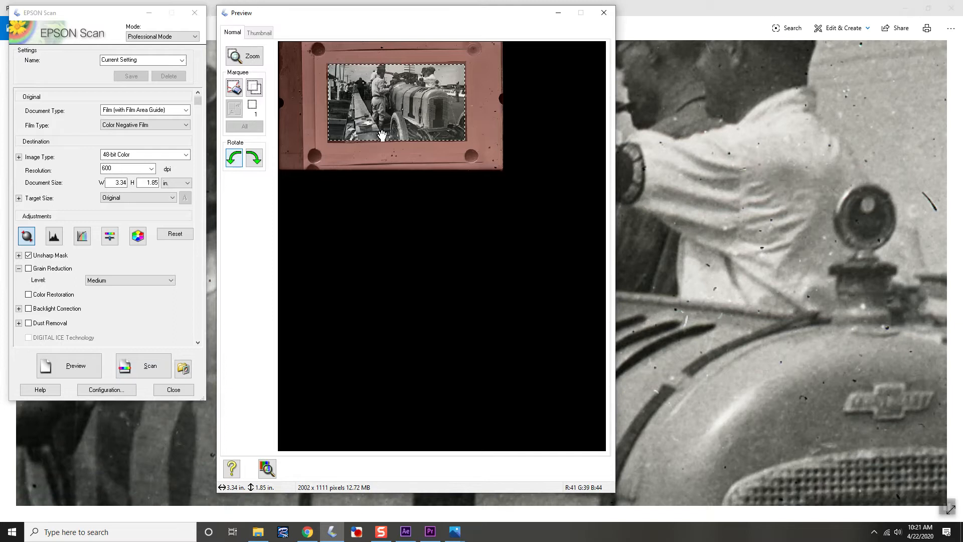
pyautogui.press('Delete')
pyautogui.moveTo(388, 69); pyautogui.dragTo(438, 96)
pyautogui.moveTo(435, 93); pyautogui.dragTo(421, 86)
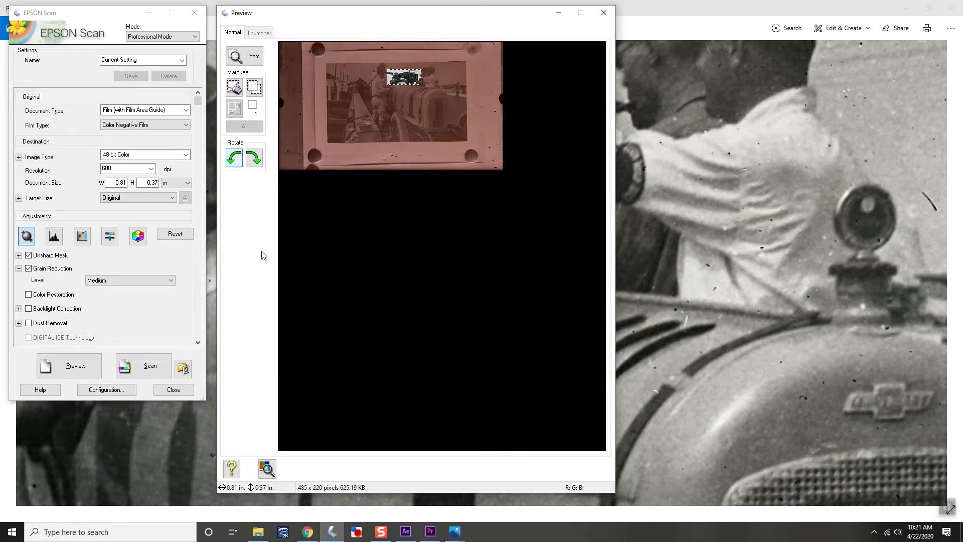
# Try a scan resolution of 4800 dpi for the marquee, and return it to 600 dpi
pyautogui.click(151, 168)
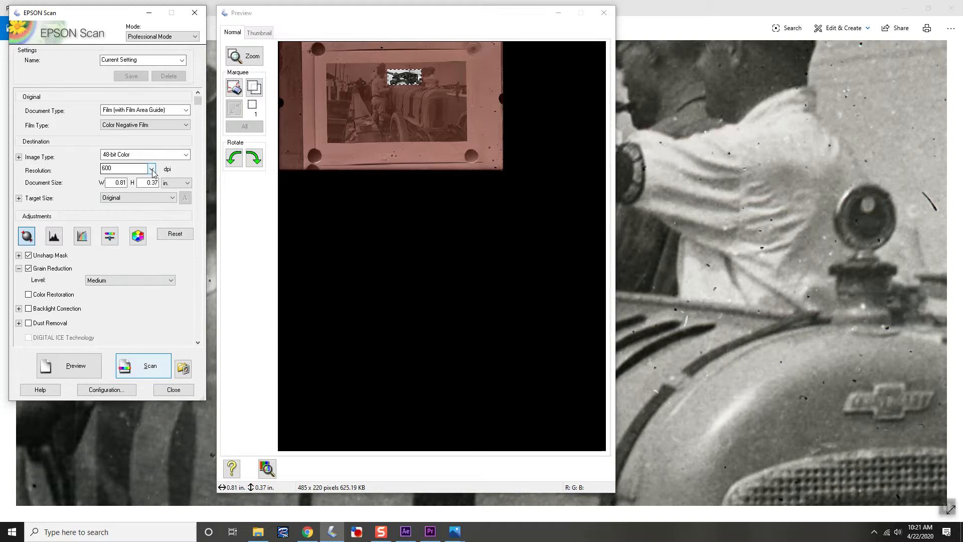
pyautogui.click(119, 289)
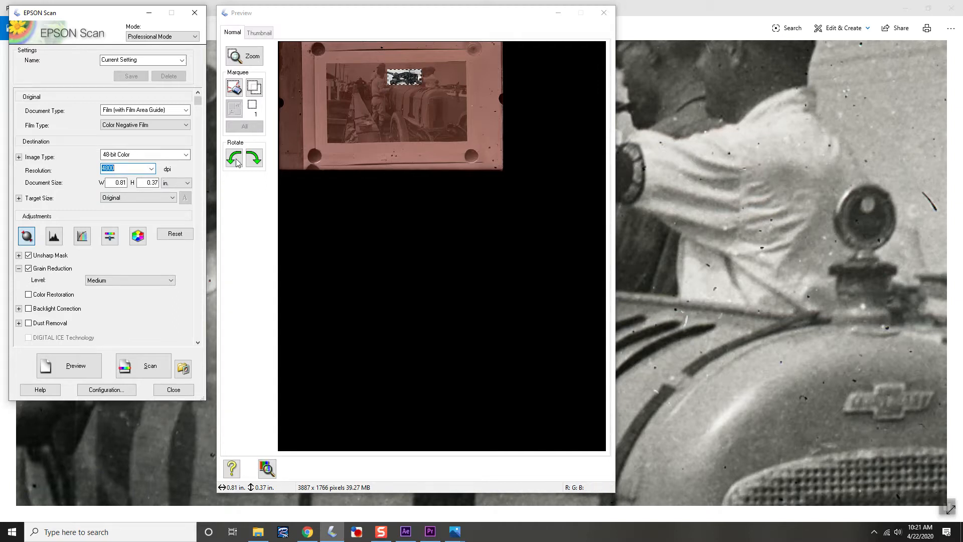
pyautogui.click(151, 169)
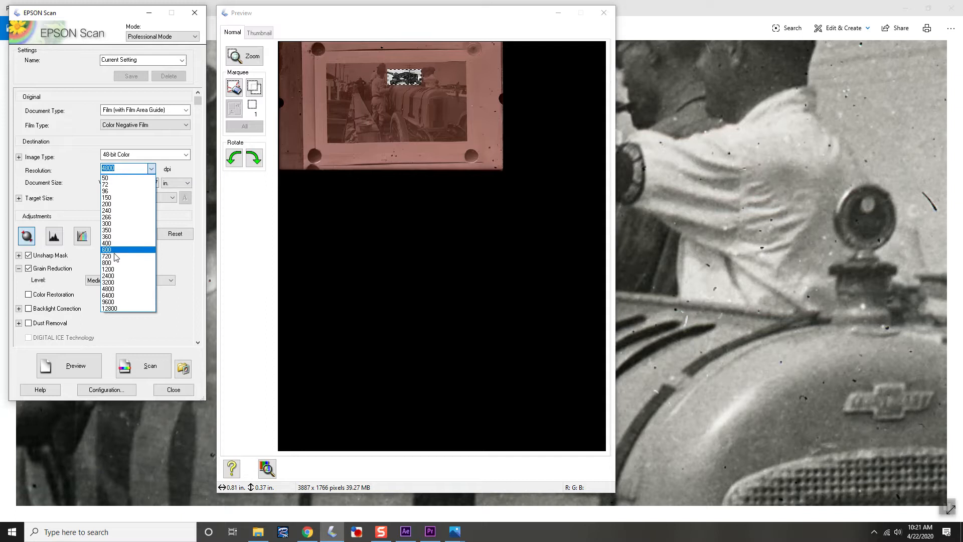
pyautogui.click(121, 249)
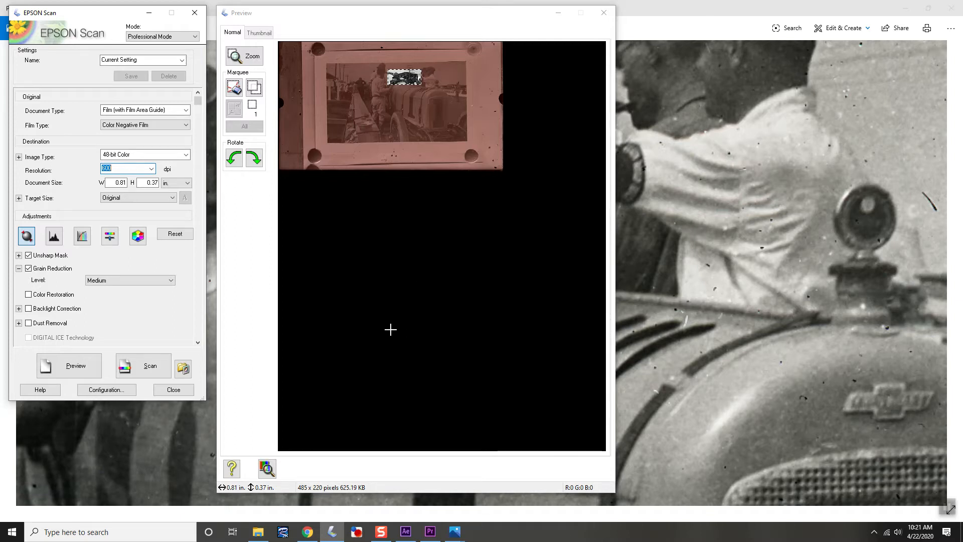
# Review the Preview, Color, Film Size and Other configuration settings, and leave without making changes
pyautogui.click(107, 390)
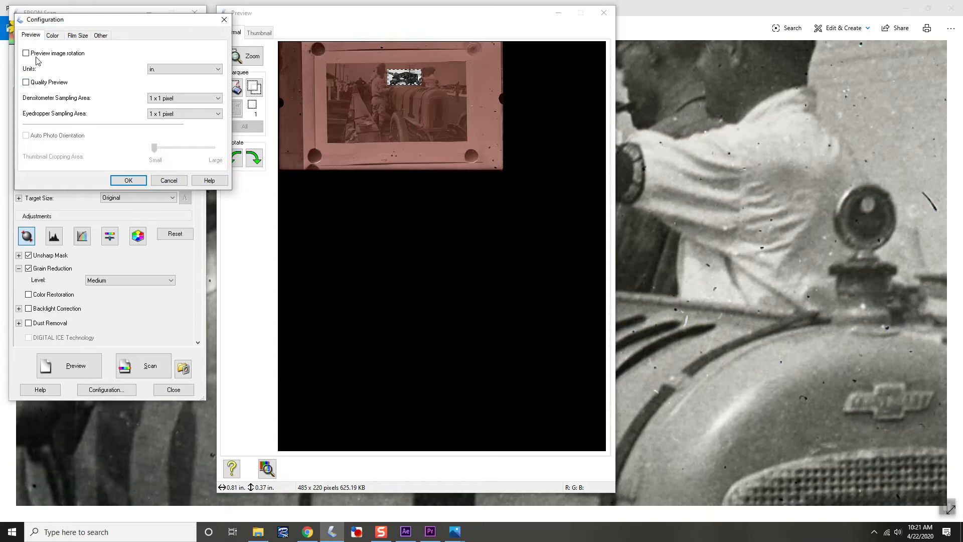
pyautogui.click(50, 36)
pyautogui.click(76, 36)
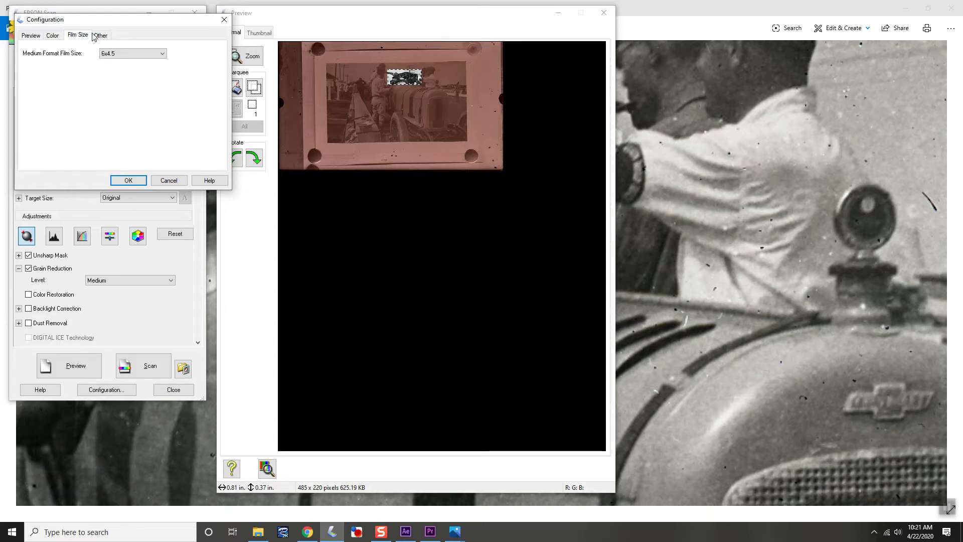
pyautogui.click(97, 36)
pyautogui.click(53, 37)
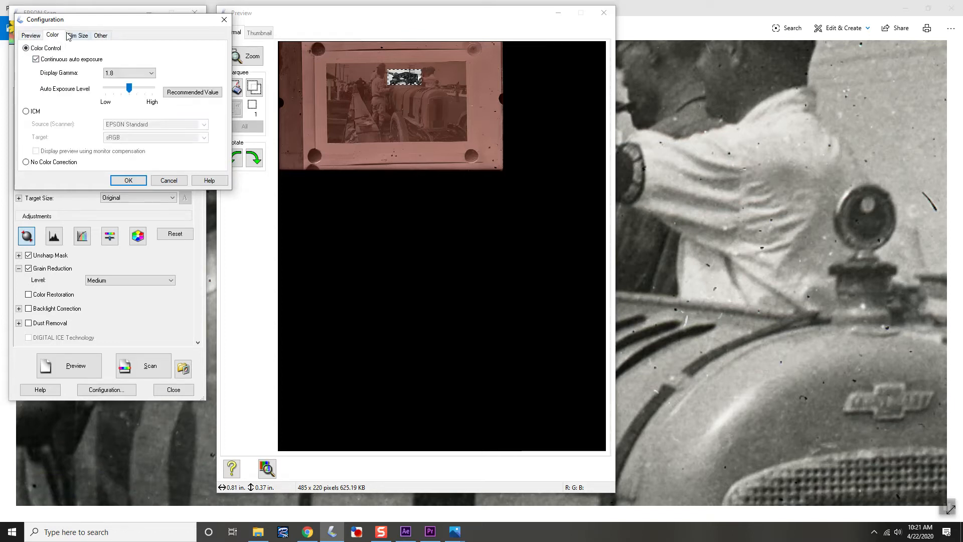
pyautogui.click(78, 36)
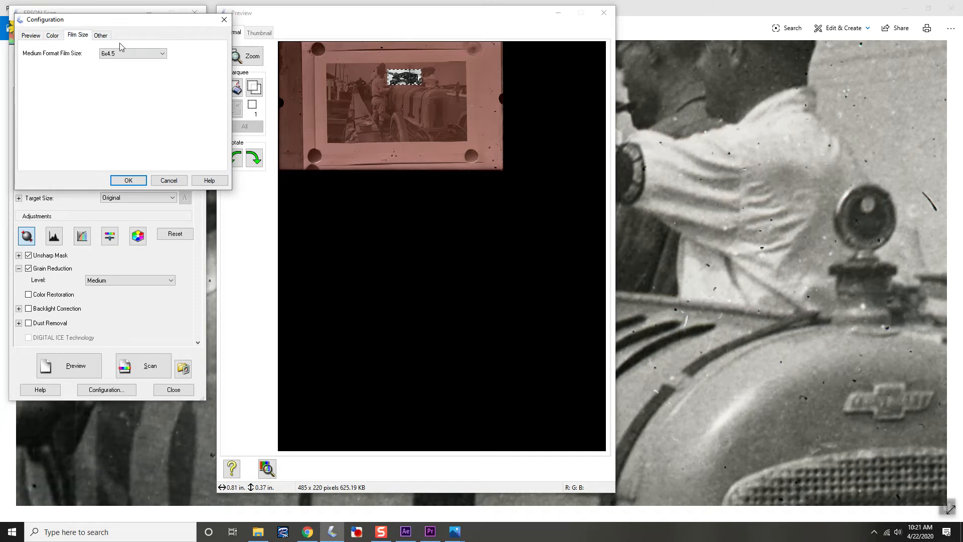
pyautogui.click(32, 37)
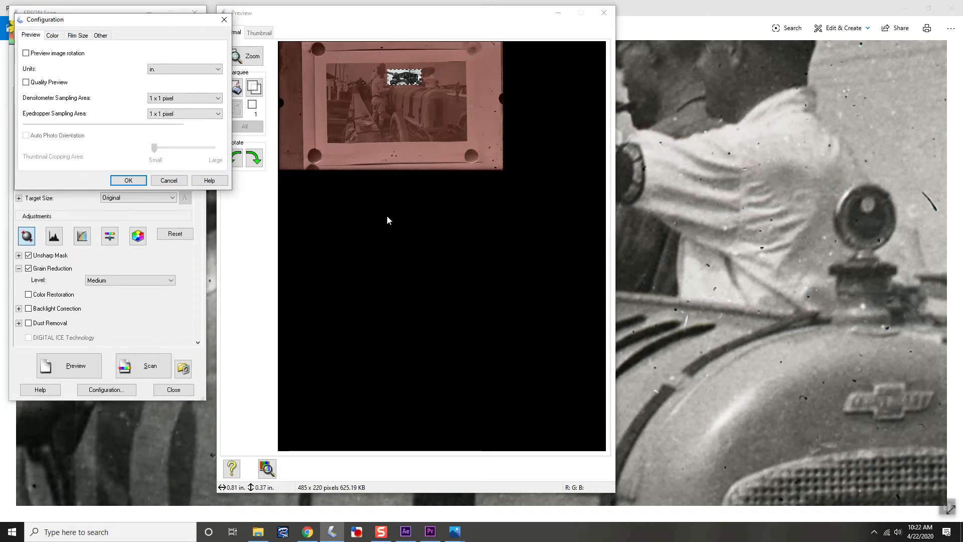
pyautogui.click(172, 181)
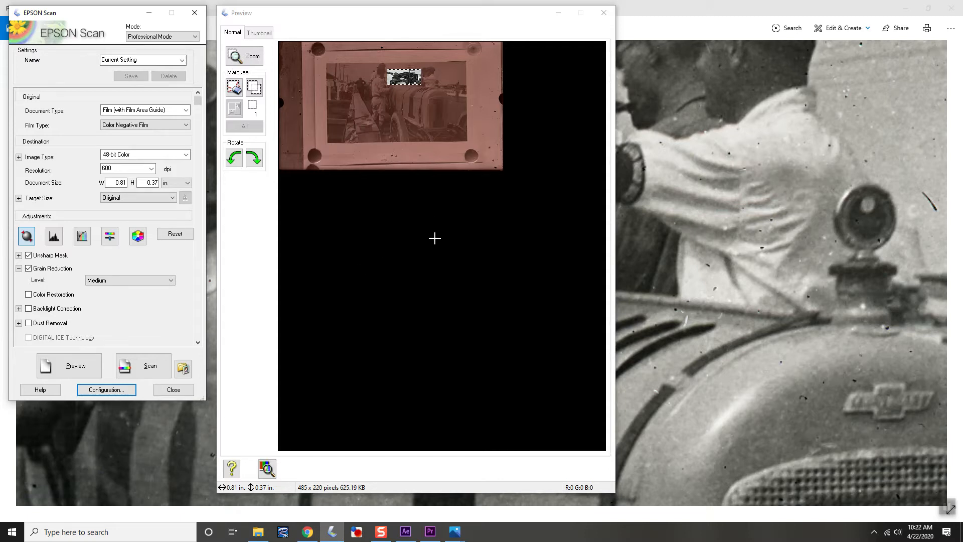
# Add three more marquees on the race car image, including one about 0.52 × 0.45 in and one about 0.42 × 0.38 in
pyautogui.click(384, 98)
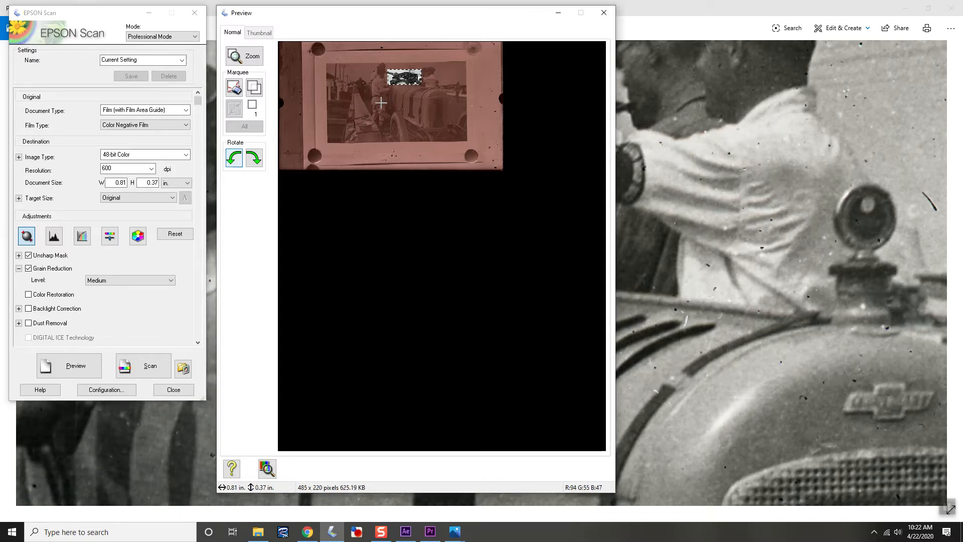
pyautogui.moveTo(335, 100)
pyautogui.mouseDown()
pyautogui.moveTo(361, 124)
pyautogui.moveTo(437, 136)
pyautogui.moveTo(430, 123)
pyautogui.mouseUp()
pyautogui.moveTo(447, 84); pyautogui.dragTo(465, 101)
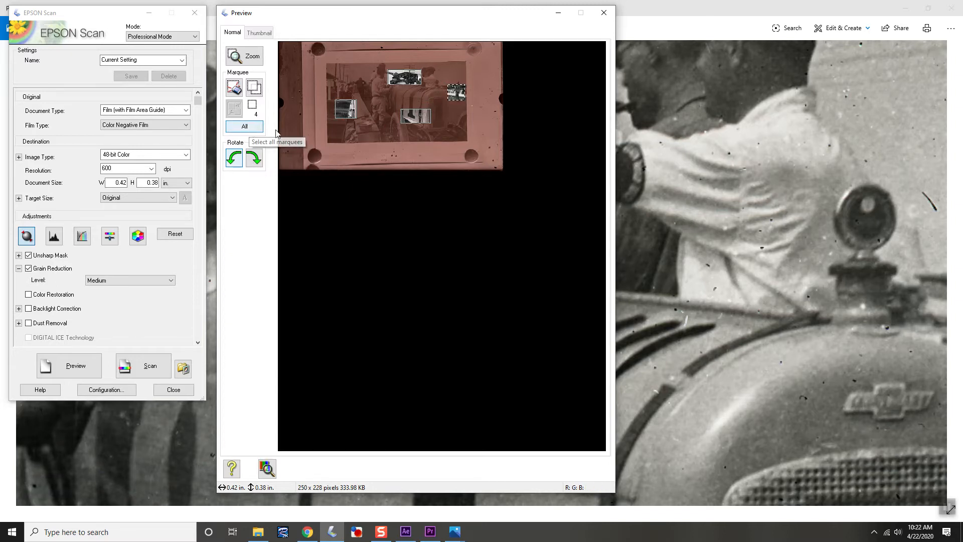
# Delete the 0.52 × 0.45 in marquee individually, and select and delete all the remaining marquees together
pyautogui.click(347, 116)
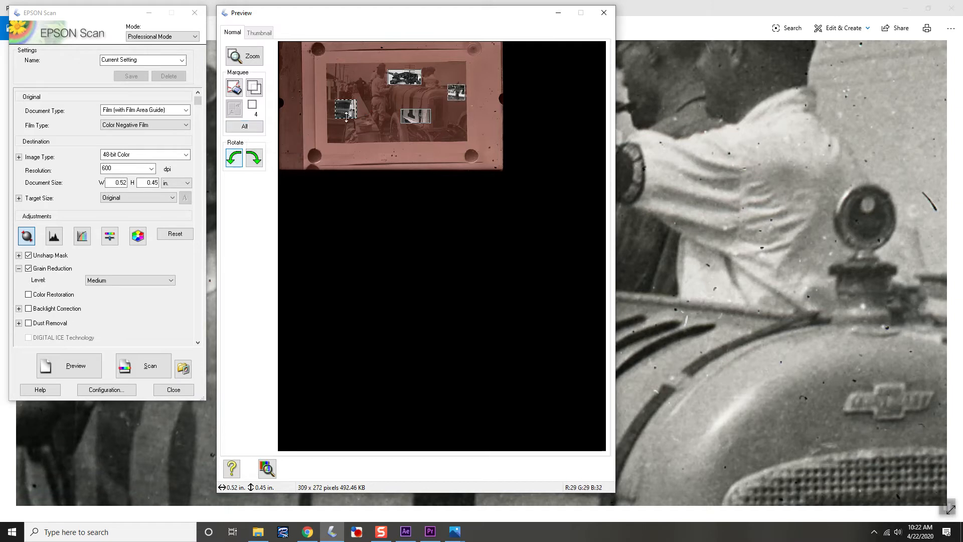
pyautogui.click(238, 94)
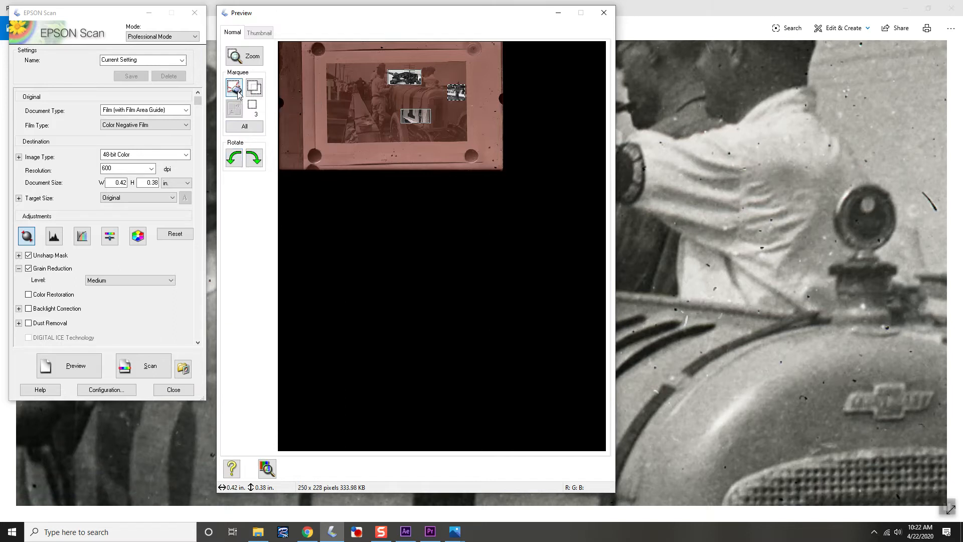
pyautogui.click(236, 123)
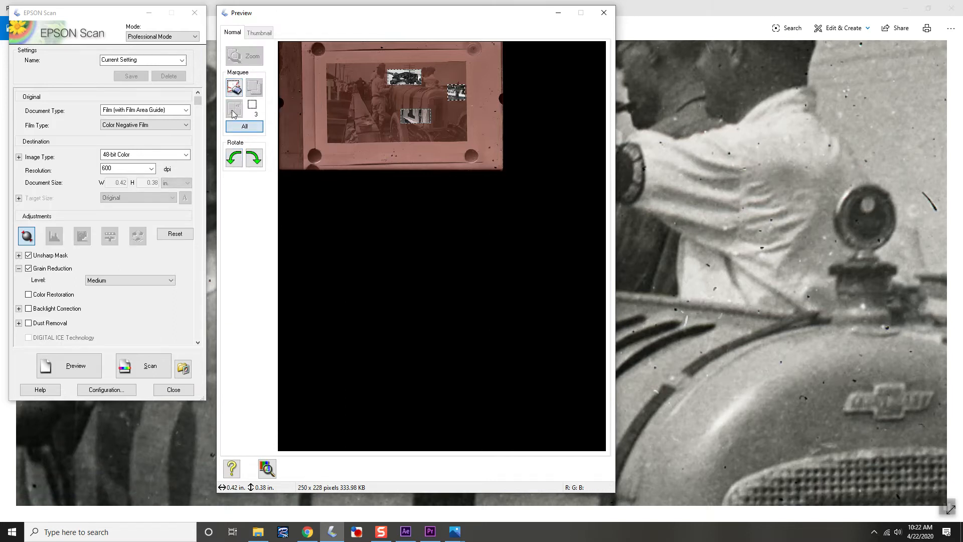
pyautogui.click(235, 88)
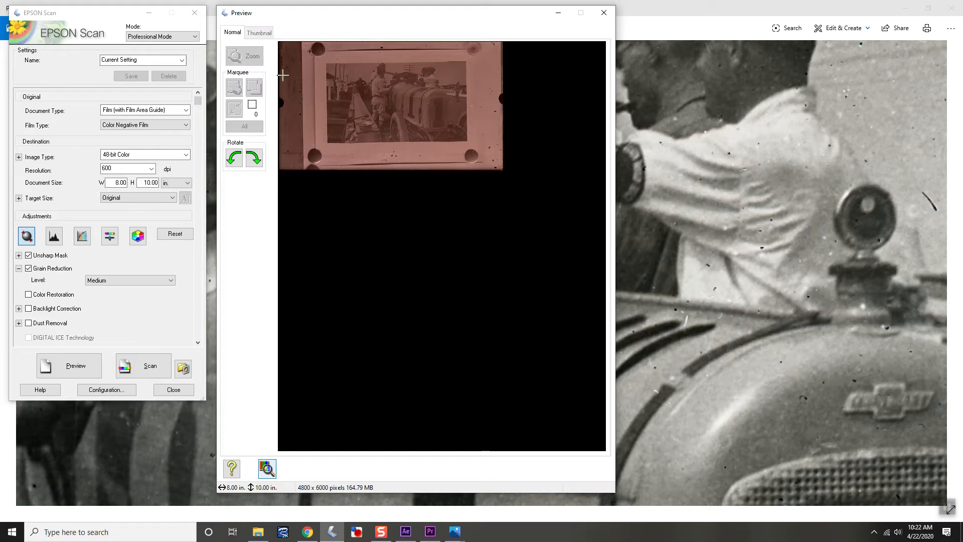
# Draw a marquee about 1.20 × 0.75 in around the plank and the man in white, and reposition it slightly upward in the zoomed preview
pyautogui.moveTo(341, 85); pyautogui.dragTo(390, 115)
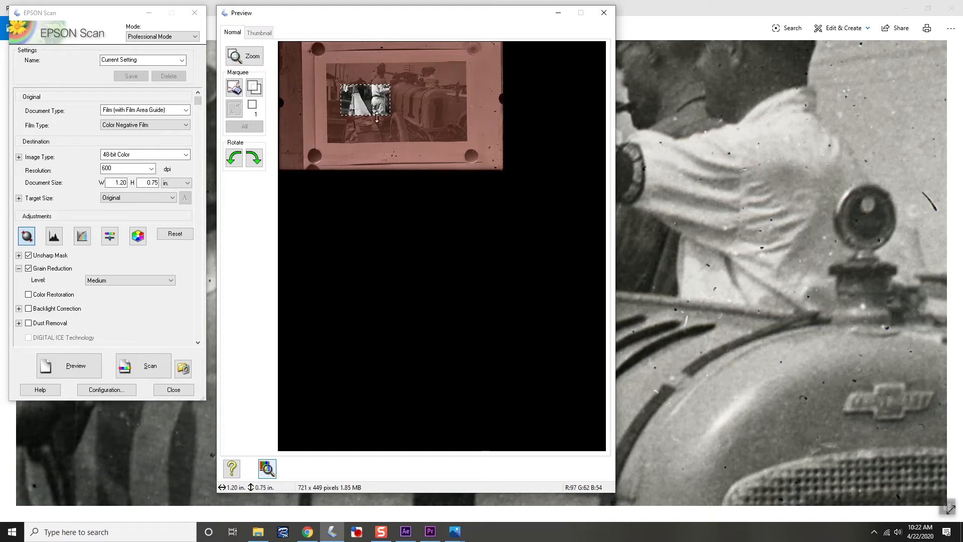
pyautogui.click(244, 61)
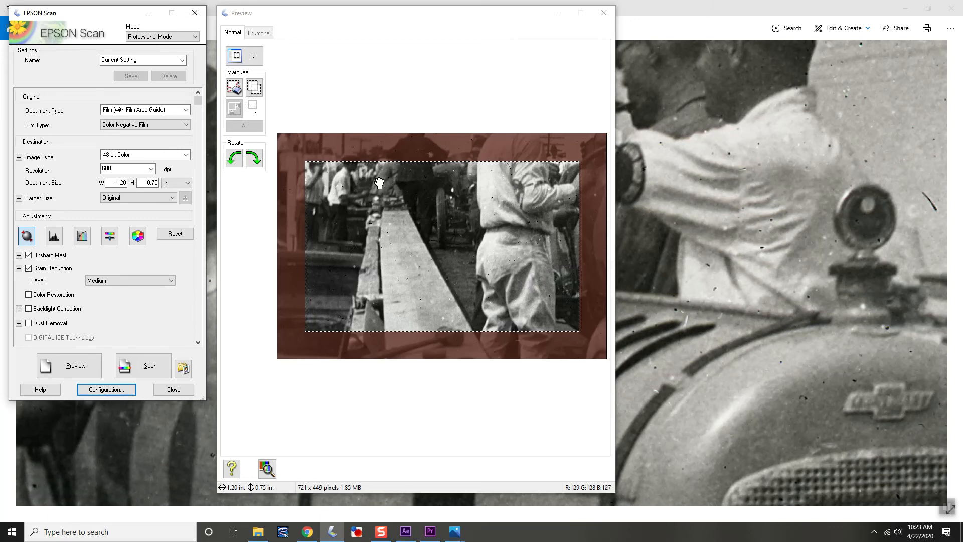
pyautogui.moveTo(408, 194); pyautogui.dragTo(397, 175)
pyautogui.moveTo(457, 197)
pyautogui.mouseDown()
pyautogui.moveTo(476, 224)
pyautogui.moveTo(459, 242)
pyautogui.moveTo(447, 210)
pyautogui.mouseUp()
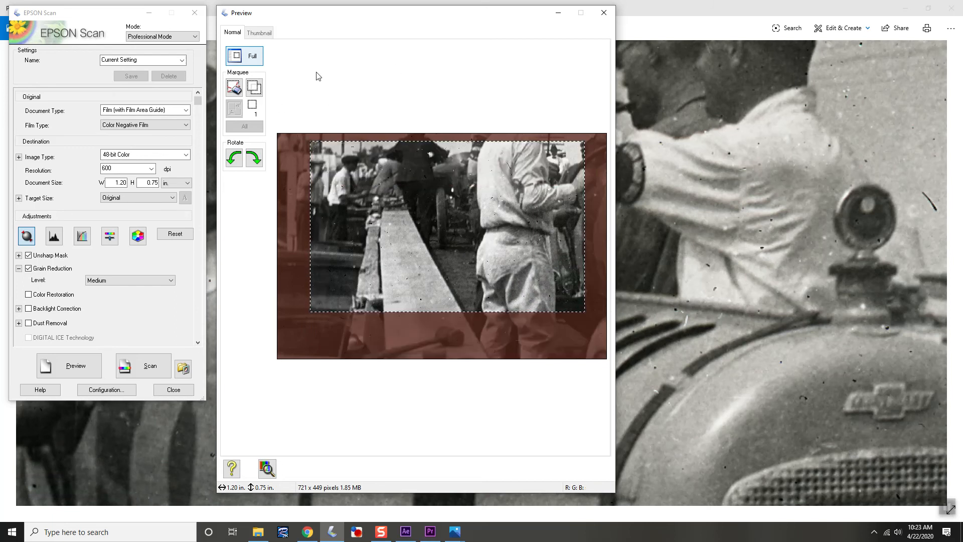